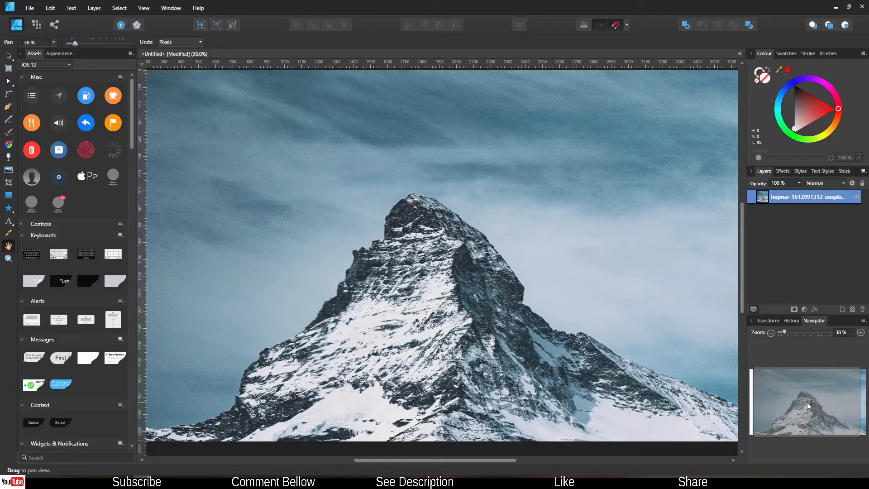
Step: Type 'mountain' as large black artistic text across the sky above the peak
{"action": "left_click", "coordinate": [9, 223]}
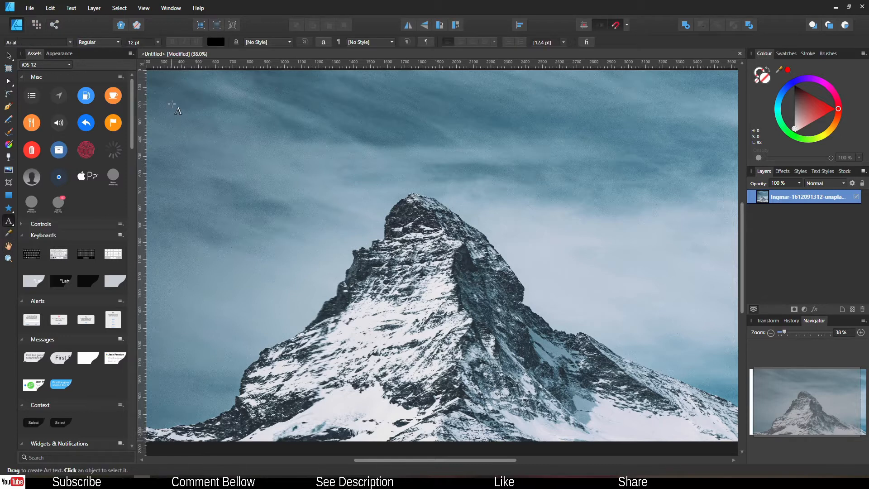
{"action": "left_click_drag", "start_coordinate": [172, 104], "coordinate": [227, 191]}
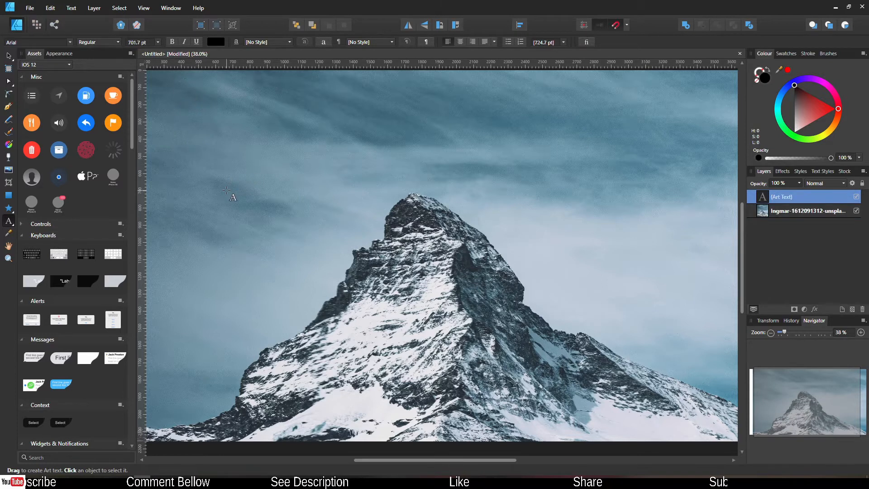
{"action": "type", "text": "mountain"}
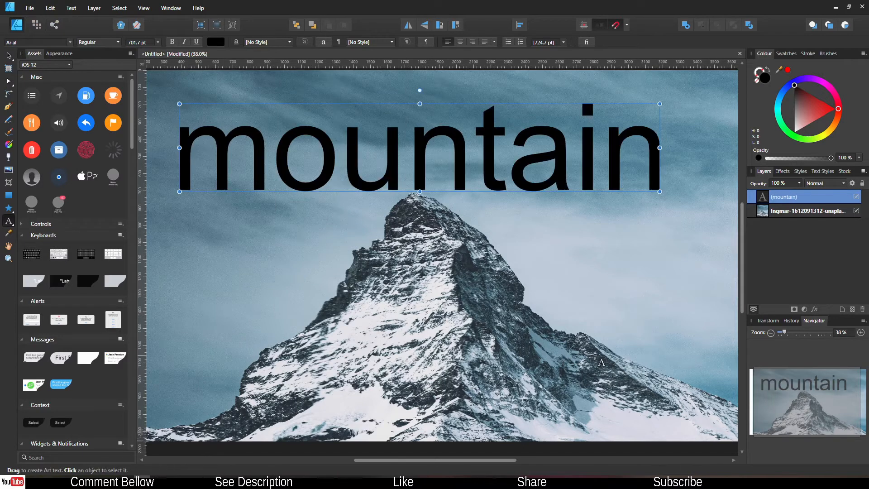
Step: Draw a five-point star on the sky to the right of the peak
{"action": "left_click", "coordinate": [8, 209]}
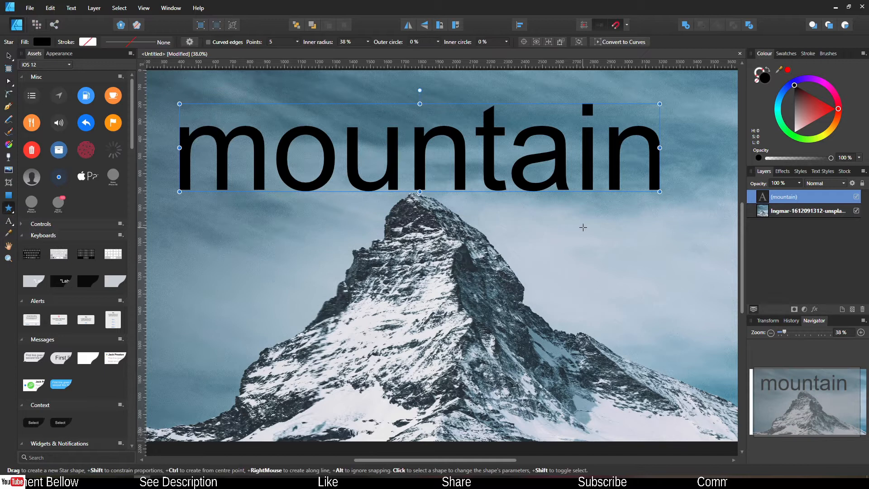
{"action": "left_click_drag", "start_coordinate": [581, 228], "coordinate": [711, 352]}
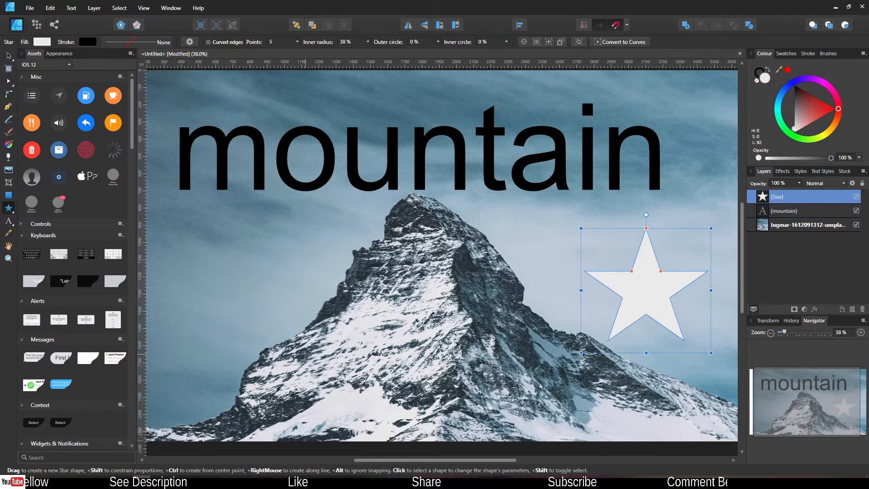
{"action": "left_click", "coordinate": [762, 217]}
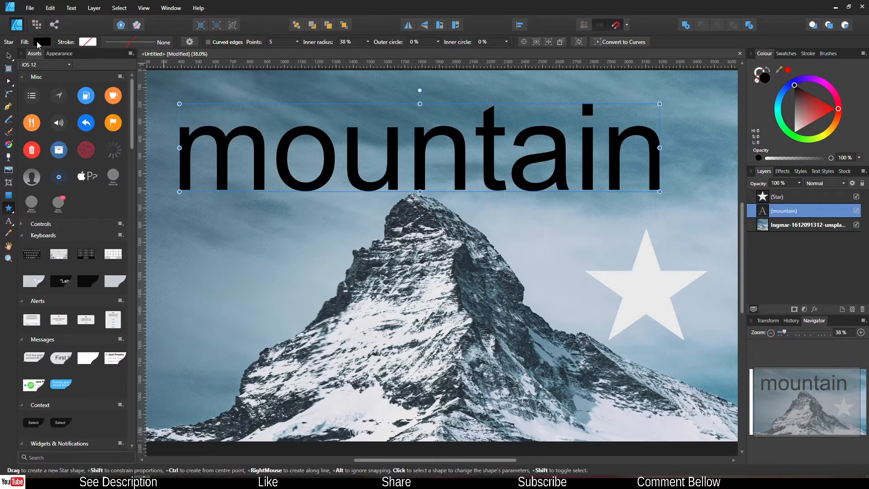
Step: Set the mountain text's font to Arial Rounded MT Bold
{"action": "key", "text": "t"}
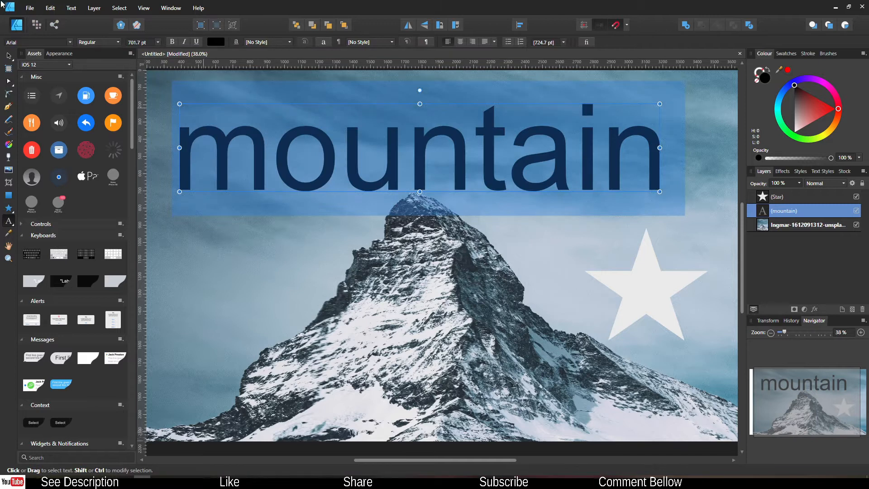
{"action": "left_click", "coordinate": [72, 40]}
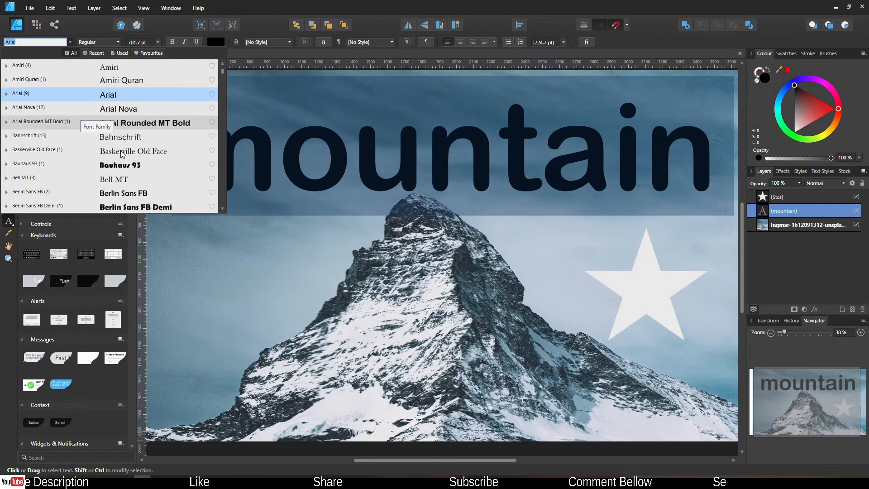
{"action": "left_click", "coordinate": [120, 122]}
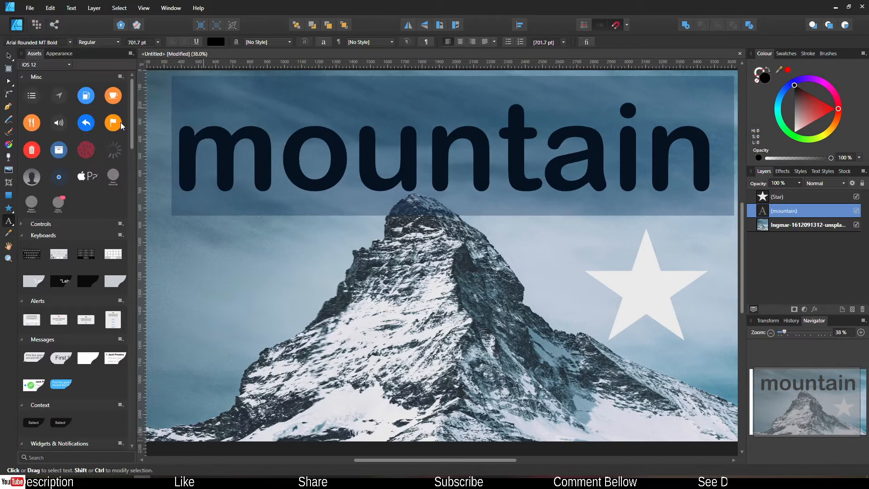
{"action": "left_click", "coordinate": [9, 245]}
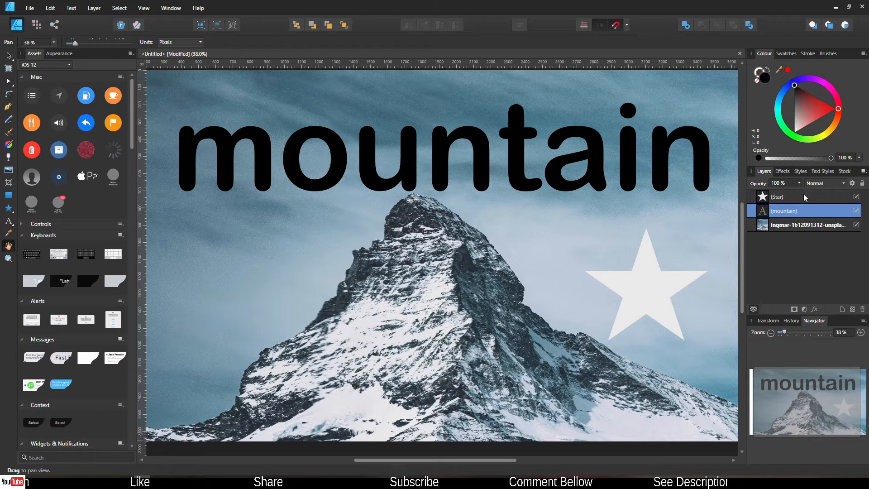
Step: Set the mountain layer's blend mode to Screen and the Star layer's to Darken
{"action": "left_click", "coordinate": [820, 183]}
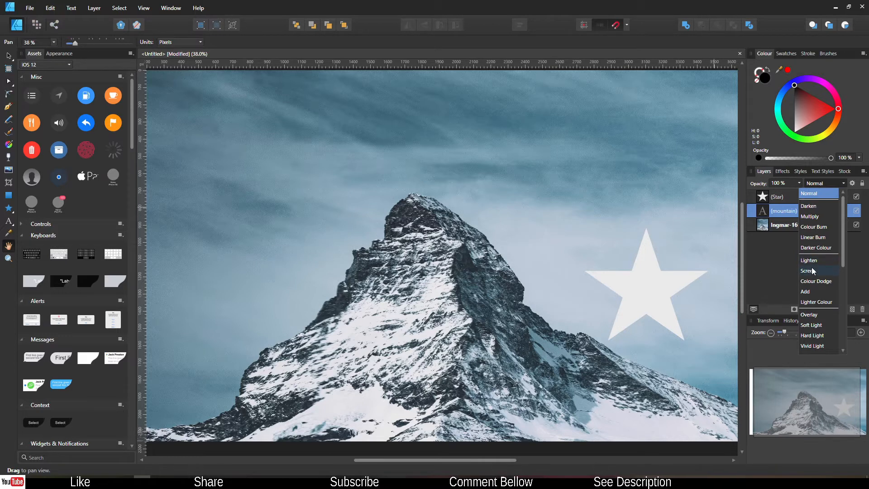
{"action": "left_click", "coordinate": [809, 271]}
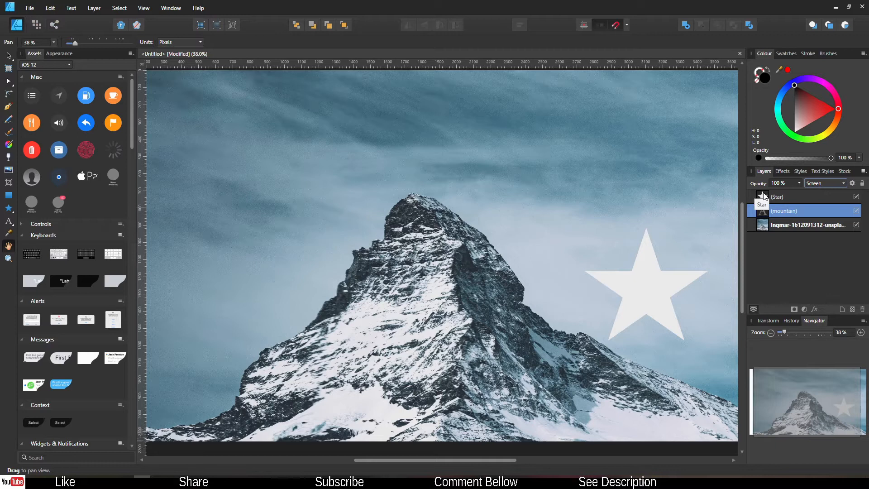
{"action": "left_click", "coordinate": [806, 196]}
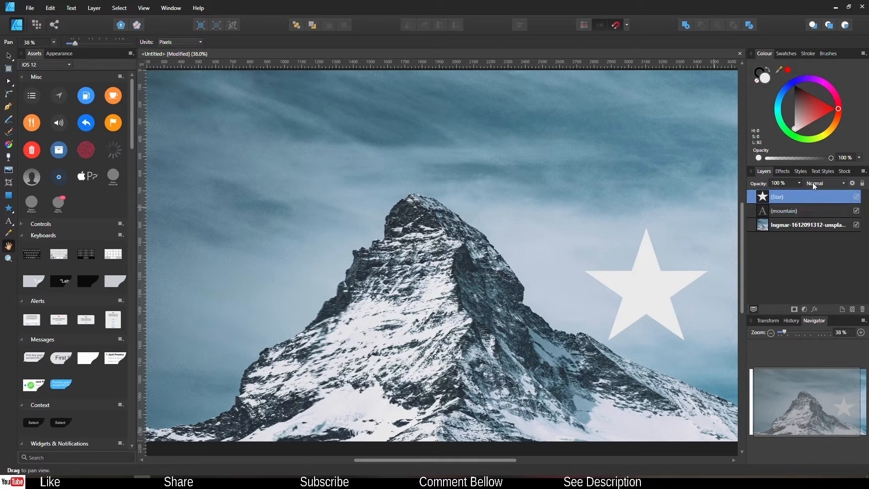
{"action": "left_click", "coordinate": [823, 182]}
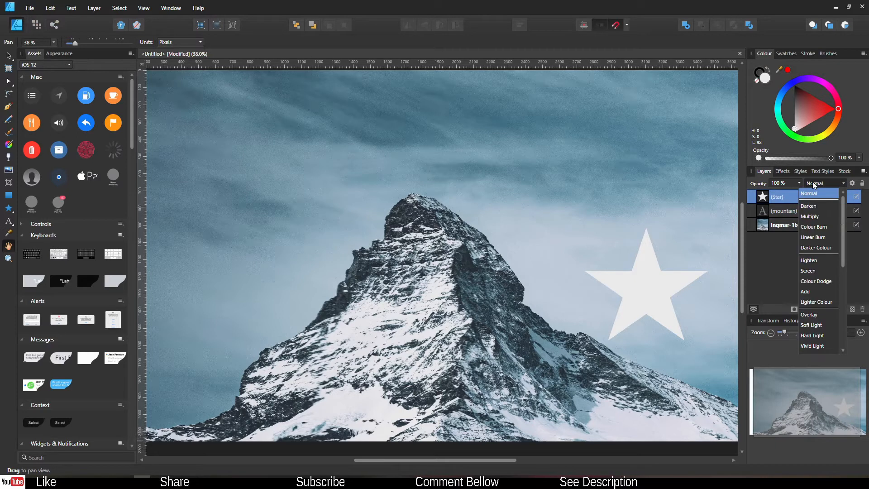
{"action": "left_click", "coordinate": [808, 206]}
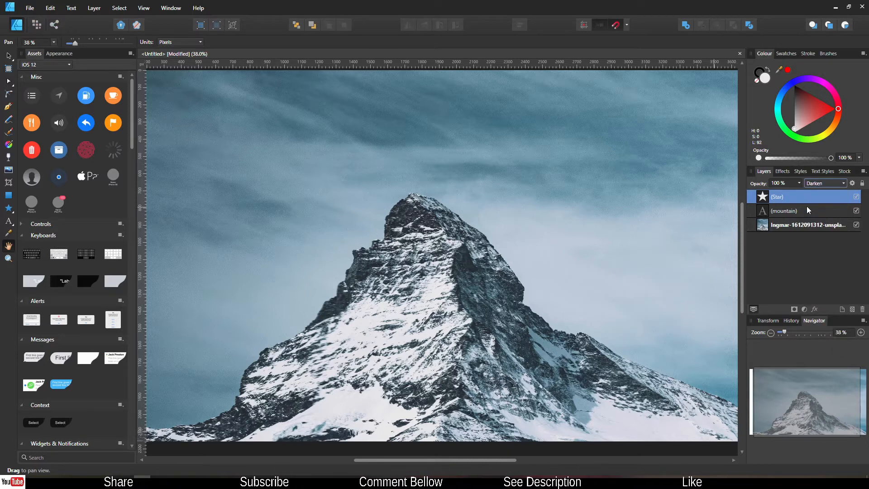
{"action": "left_click", "coordinate": [764, 211]}
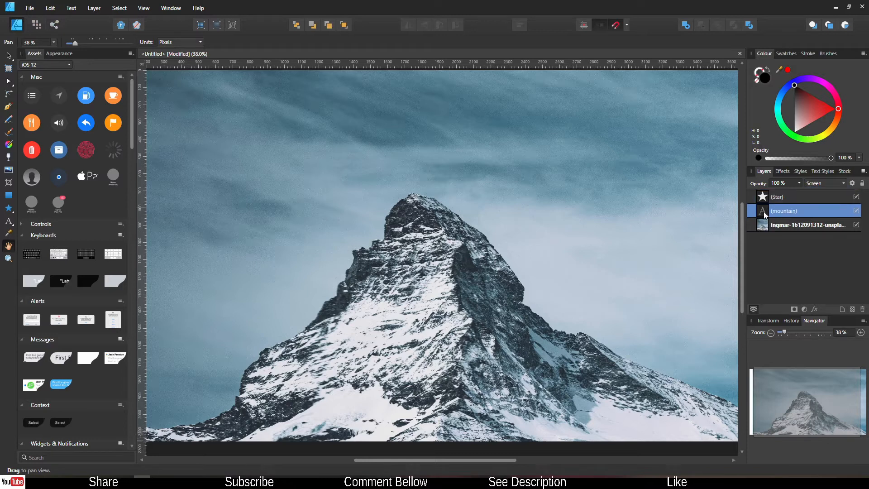
Step: Add an outer shadow to the mountain text: 31.8 px offset, 30.3 px radius, 62% intensity
{"action": "left_click", "coordinate": [815, 310]}
{"action": "left_click_drag", "start_coordinate": [394, 115], "coordinate": [117, 110]}
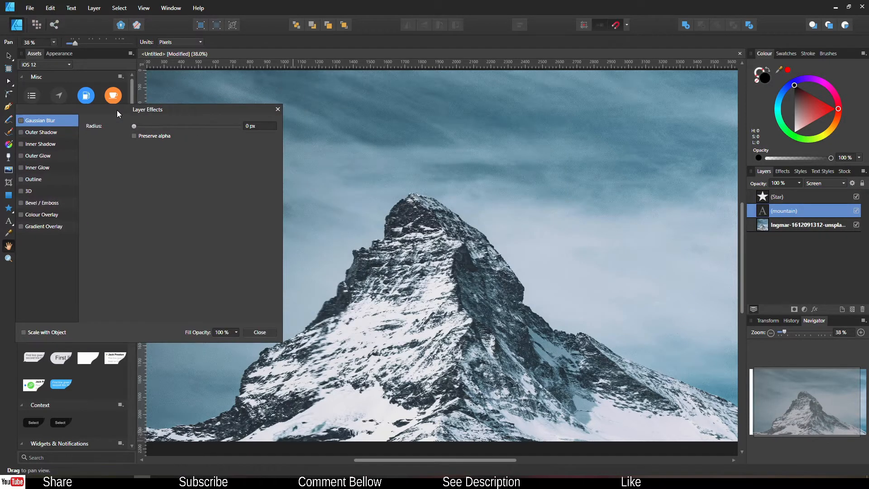
{"action": "left_click", "coordinate": [28, 132]}
{"action": "left_click", "coordinate": [21, 132]}
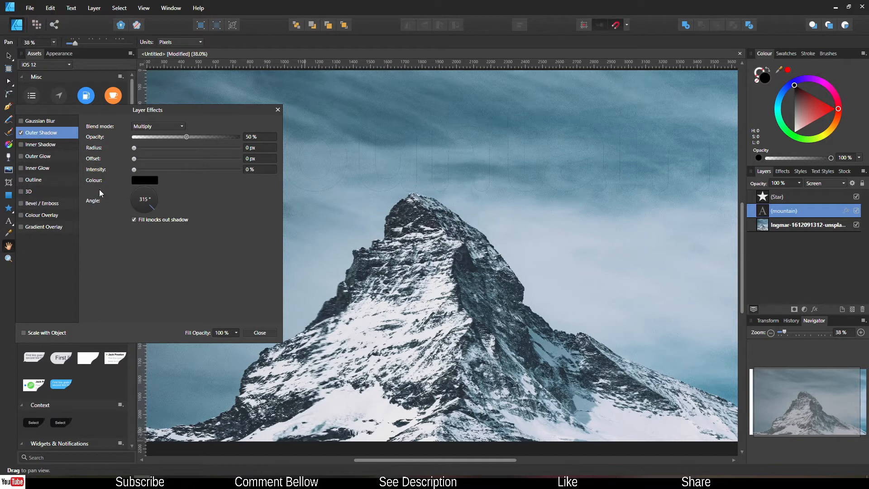
{"action": "left_click", "coordinate": [163, 170]}
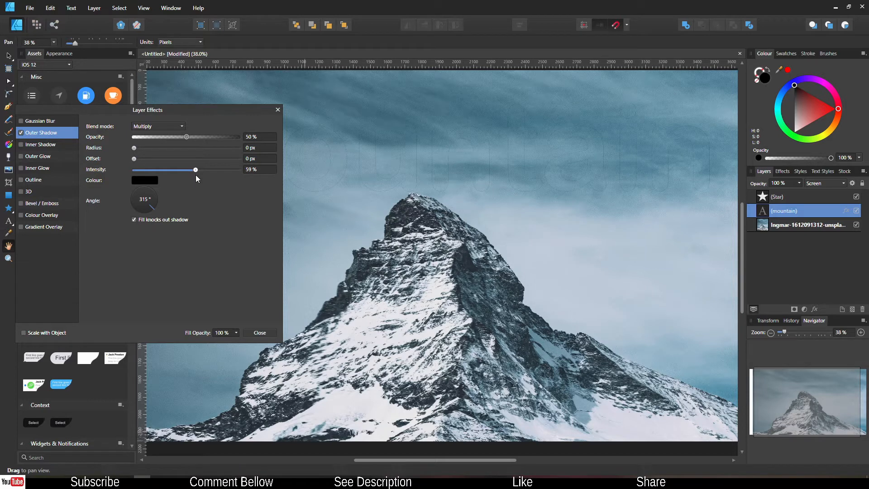
{"action": "left_click_drag", "start_coordinate": [130, 114], "coordinate": [133, 210]}
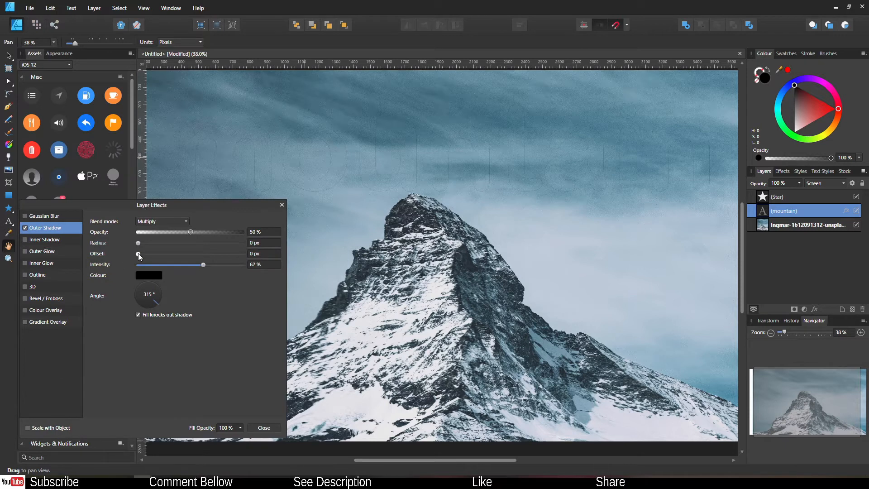
{"action": "left_click_drag", "start_coordinate": [137, 253], "coordinate": [209, 261]}
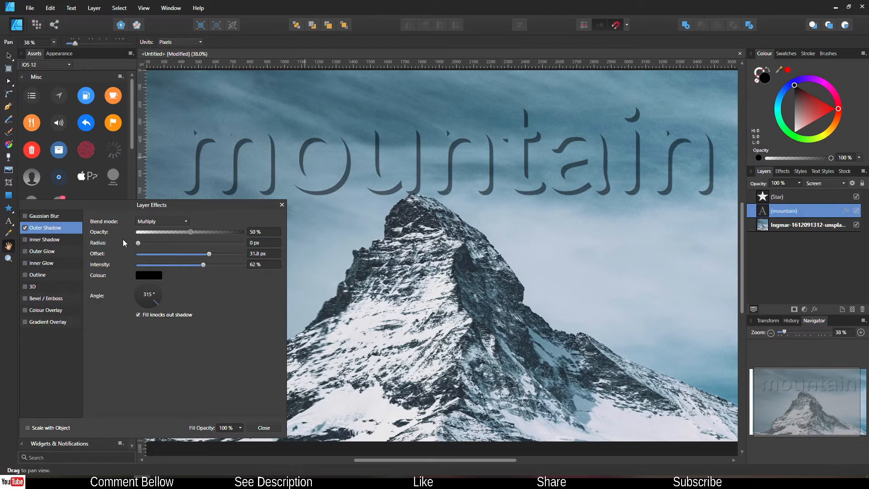
{"action": "left_click_drag", "start_coordinate": [138, 242], "coordinate": [208, 252]}
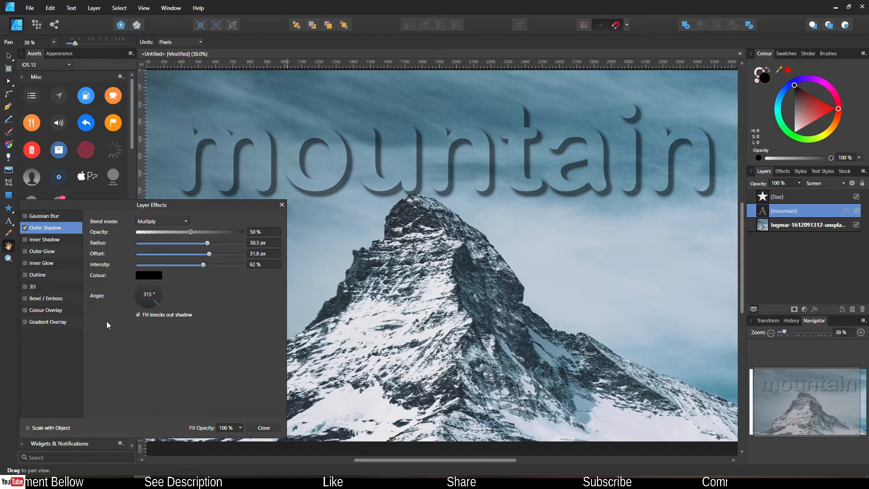
Step: Make the text's outer shadow blue, angled at 45° with 87% intensity
{"action": "left_click", "coordinate": [148, 276]}
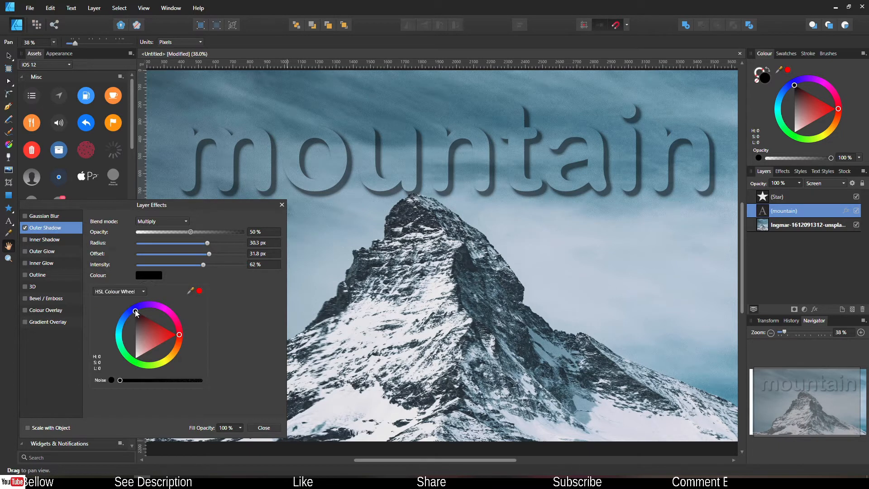
{"action": "mouse_move", "coordinate": [134, 310]}
{"action": "left_mouse_down"}
{"action": "mouse_move", "coordinate": [120, 326]}
{"action": "mouse_move", "coordinate": [127, 364]}
{"action": "mouse_move", "coordinate": [180, 350]}
{"action": "mouse_move", "coordinate": [166, 305]}
{"action": "mouse_move", "coordinate": [118, 309]}
{"action": "mouse_move", "coordinate": [115, 327]}
{"action": "mouse_move", "coordinate": [145, 287]}
{"action": "mouse_move", "coordinate": [137, 290]}
{"action": "mouse_move", "coordinate": [164, 293]}
{"action": "mouse_move", "coordinate": [139, 296]}
{"action": "left_mouse_up"}
{"action": "left_click", "coordinate": [254, 317]}
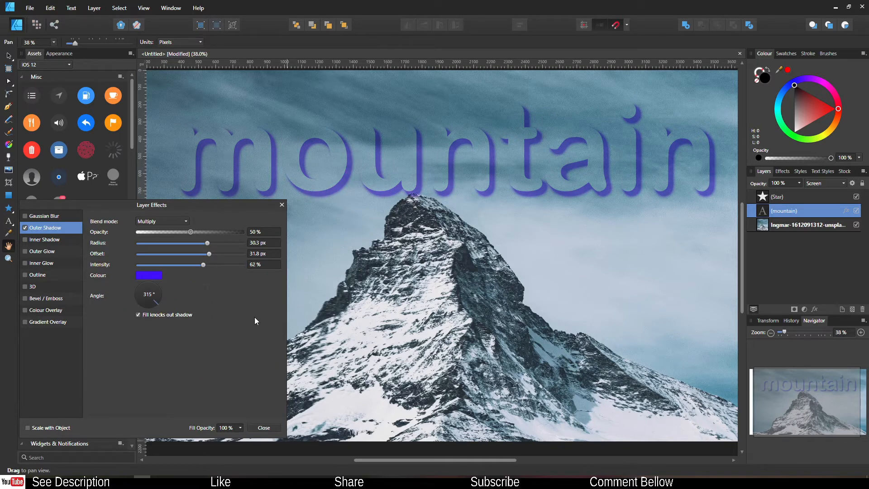
{"action": "mouse_move", "coordinate": [156, 301]}
{"action": "left_mouse_down"}
{"action": "mouse_move", "coordinate": [145, 284]}
{"action": "mouse_move", "coordinate": [136, 298]}
{"action": "mouse_move", "coordinate": [158, 306]}
{"action": "mouse_move", "coordinate": [150, 297]}
{"action": "left_mouse_up"}
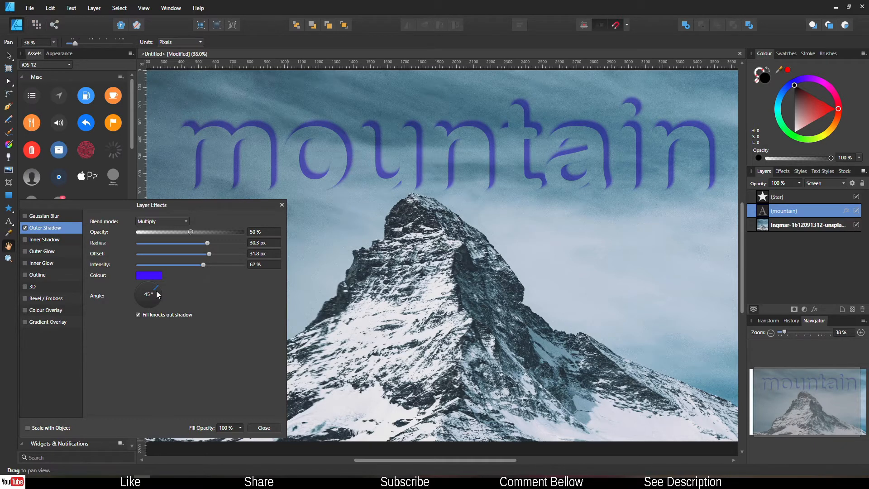
{"action": "mouse_move", "coordinate": [203, 264]}
{"action": "left_mouse_down"}
{"action": "mouse_move", "coordinate": [243, 265]}
{"action": "mouse_move", "coordinate": [229, 267]}
{"action": "mouse_move", "coordinate": [222, 254]}
{"action": "mouse_move", "coordinate": [191, 257]}
{"action": "mouse_move", "coordinate": [202, 259]}
{"action": "left_mouse_up"}
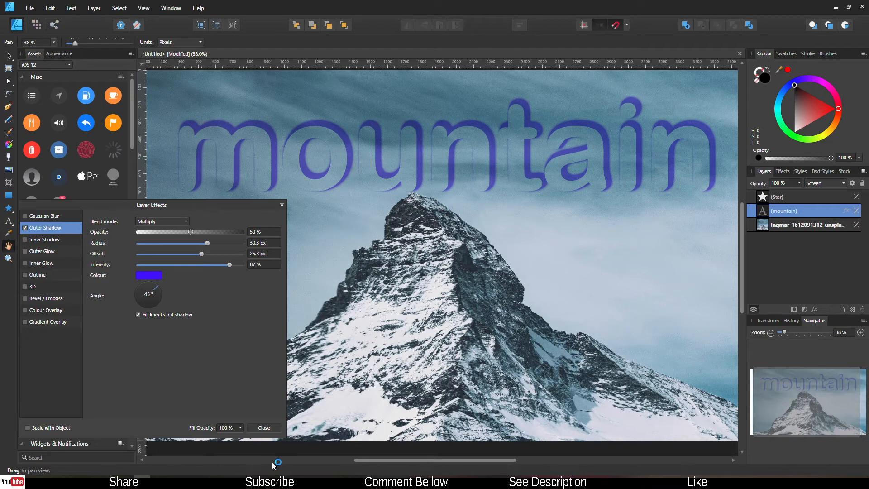
{"action": "left_click", "coordinate": [263, 427]}
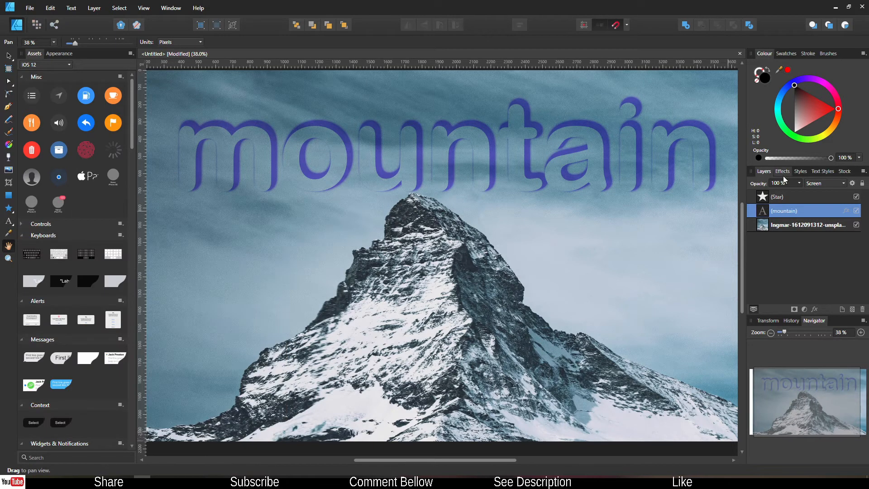
Step: Give the star an outer shadow with 28.4 px offset, 34.9 px radius and 80% intensity
{"action": "left_click", "coordinate": [759, 201]}
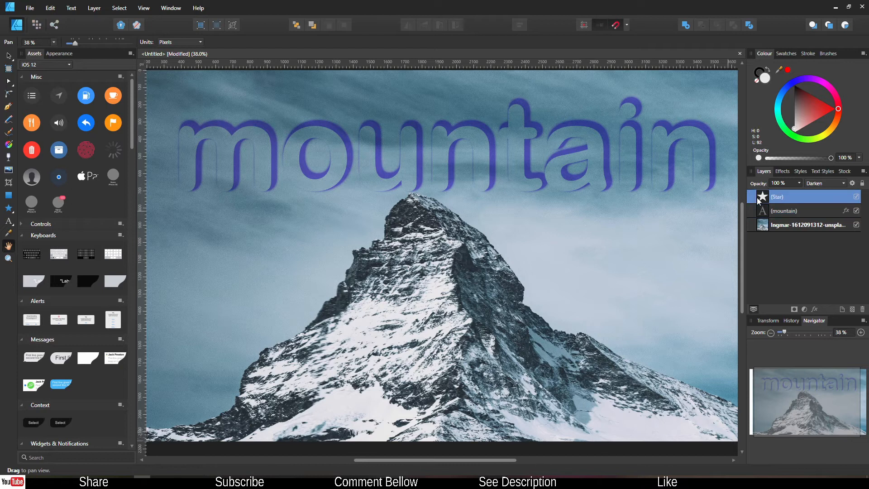
{"action": "left_click", "coordinate": [815, 310]}
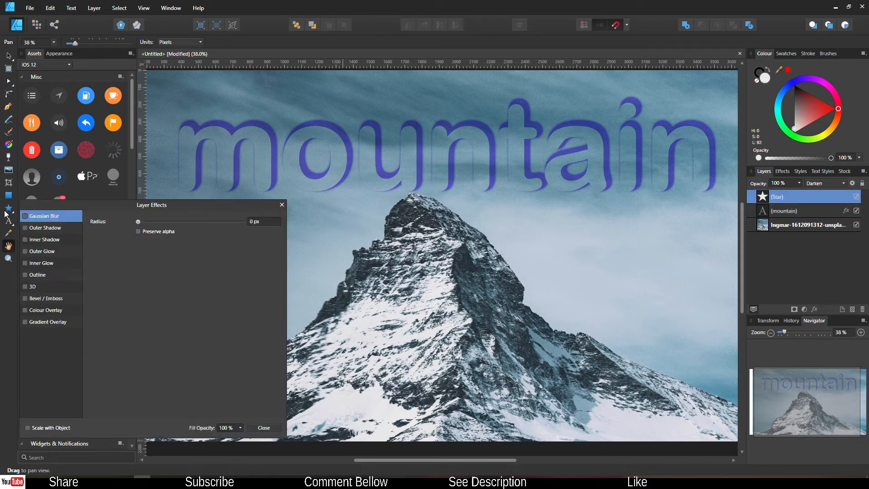
{"action": "left_click", "coordinate": [37, 231]}
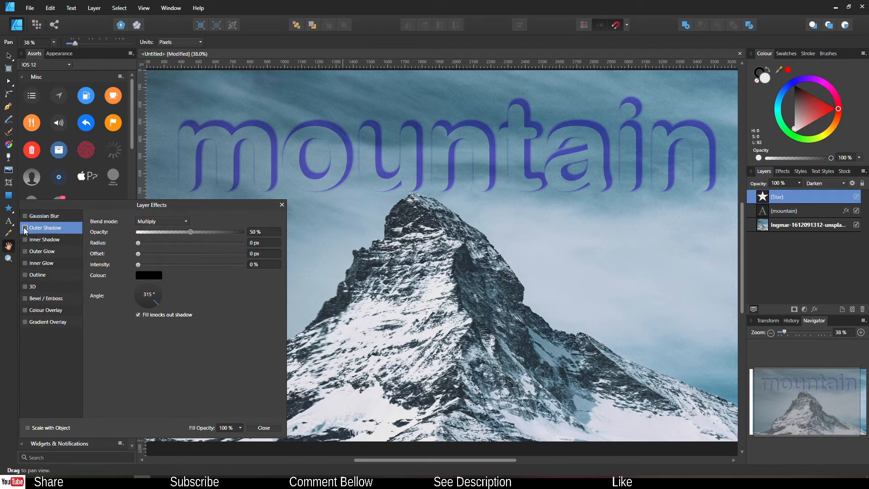
{"action": "left_click", "coordinate": [25, 228]}
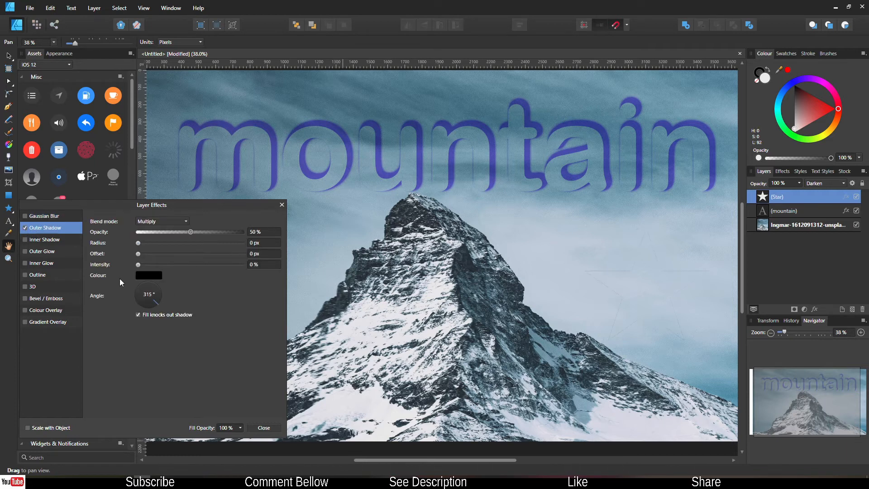
{"action": "left_click_drag", "start_coordinate": [138, 264], "coordinate": [186, 267]}
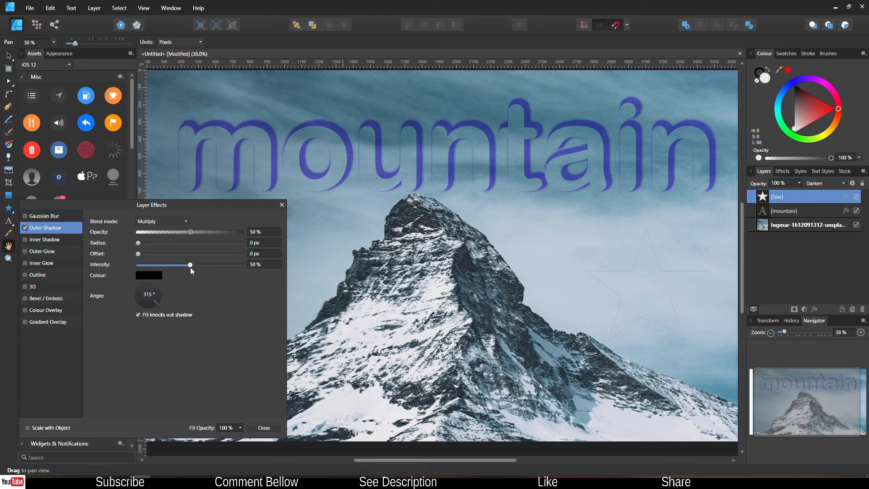
{"action": "left_click", "coordinate": [187, 253]}
{"action": "left_click_drag", "start_coordinate": [188, 253], "coordinate": [205, 262]}
{"action": "left_click_drag", "start_coordinate": [139, 242], "coordinate": [213, 254]}
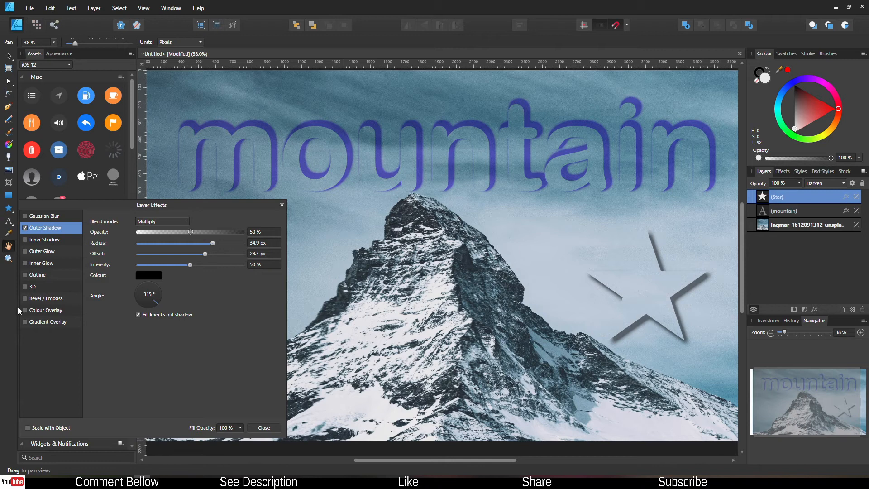
{"action": "left_click_drag", "start_coordinate": [190, 266], "coordinate": [222, 266]}
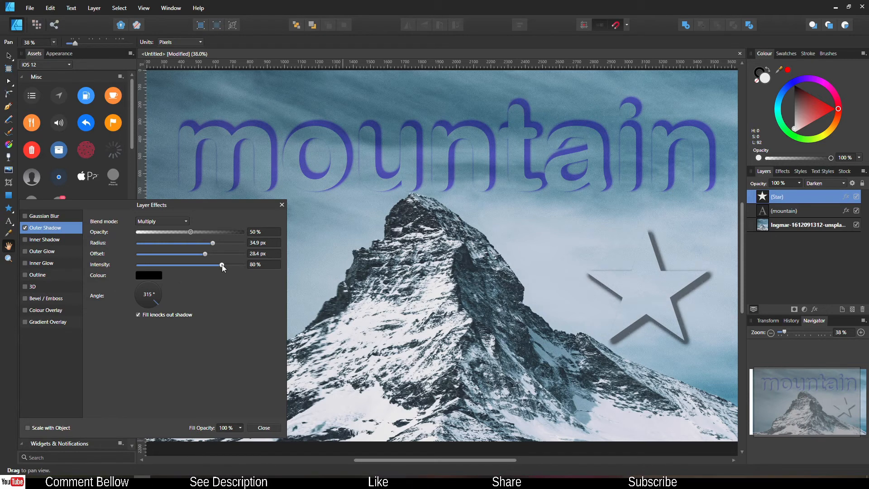
Step: Recolour the star's outer shadow from black to vivid magenta pink
{"action": "left_click", "coordinate": [154, 274]}
{"action": "left_click_drag", "start_coordinate": [179, 333], "coordinate": [177, 316]}
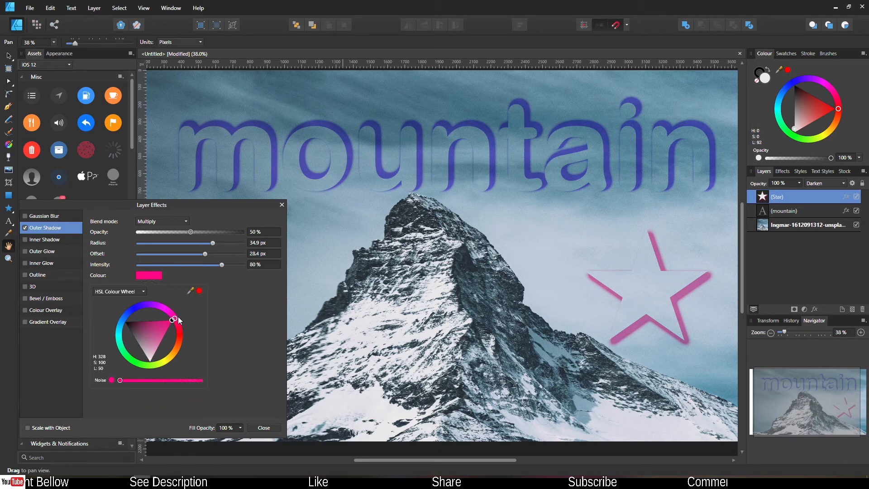
{"action": "left_click", "coordinate": [243, 325]}
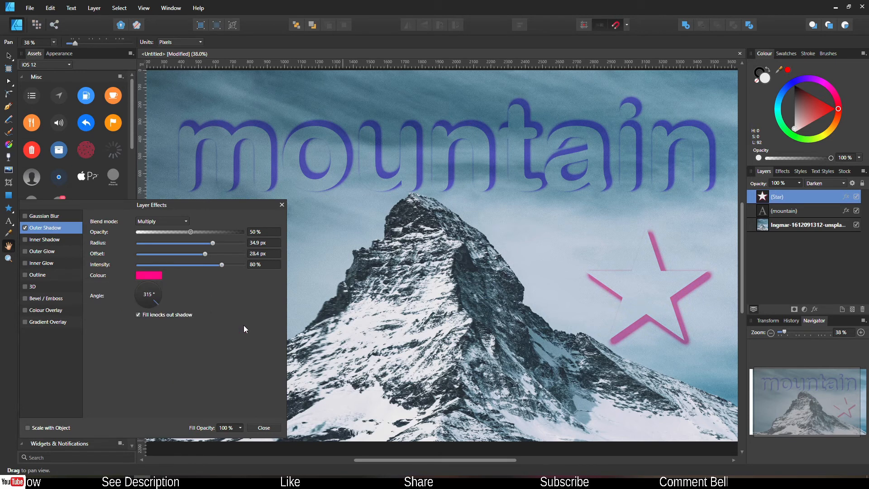